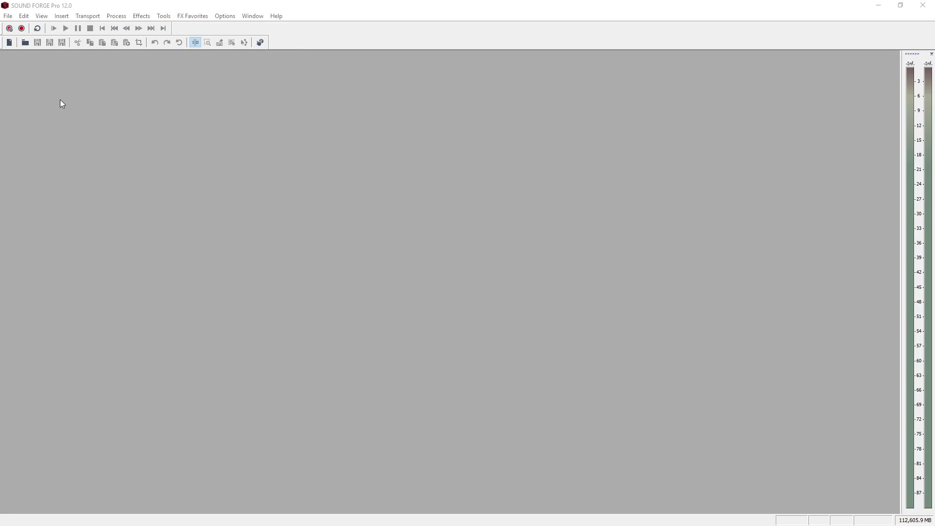
# Open FXdemo01.wav from the Documents folder and play the 3.461-second recording.
pyautogui.click(25, 43)
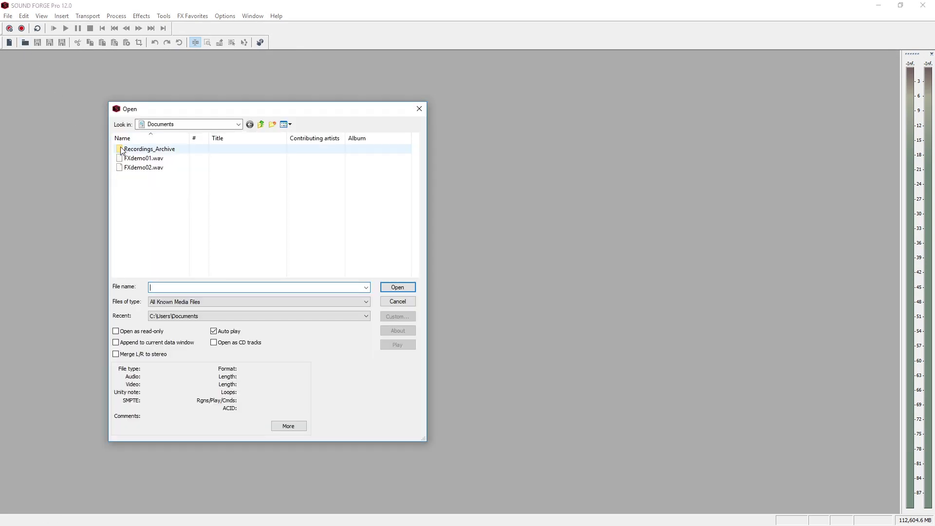
pyautogui.click(130, 159)
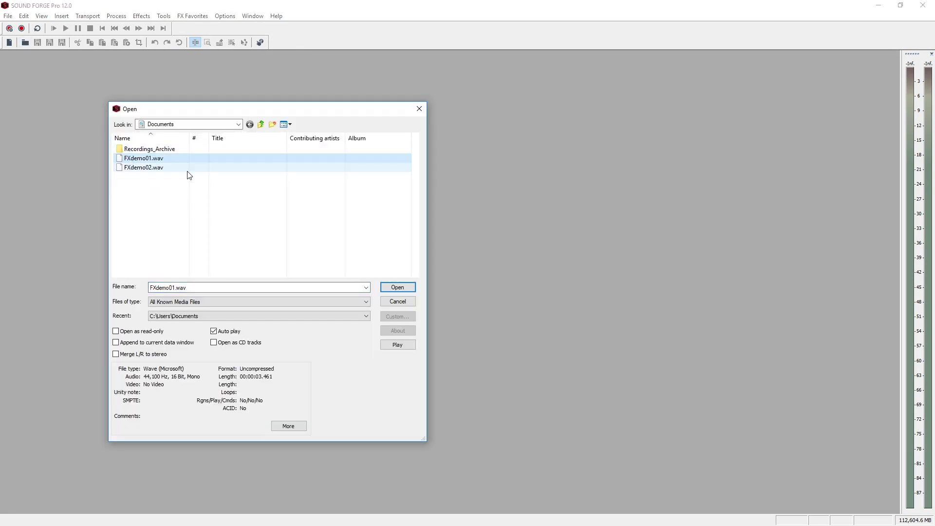
pyautogui.click(397, 287)
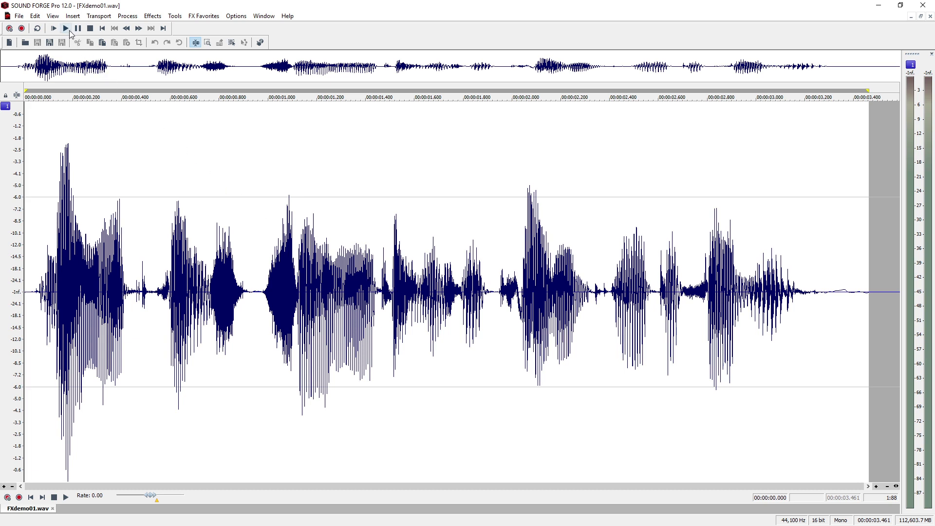
pyautogui.click(68, 31)
# Open VEGAS Reverb and preview the Small hall preset on the recording.
pyautogui.click(149, 16)
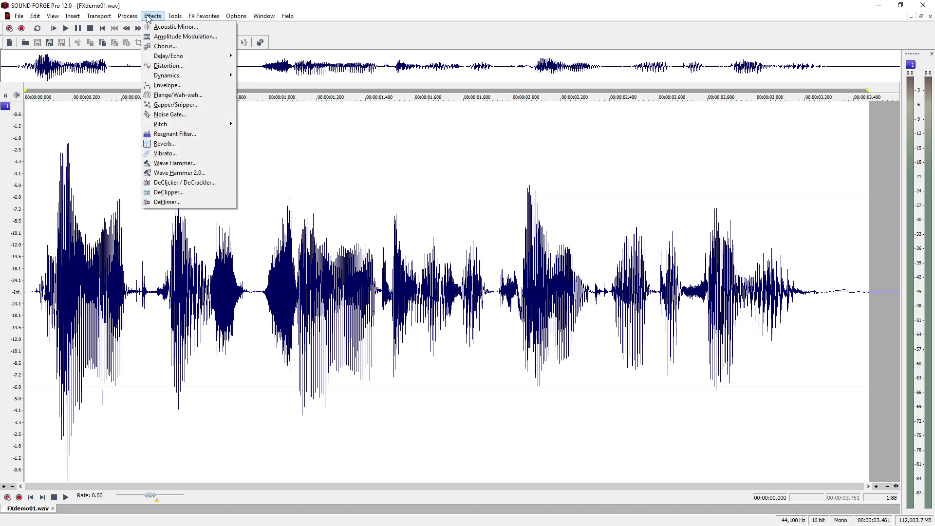
pyautogui.click(187, 144)
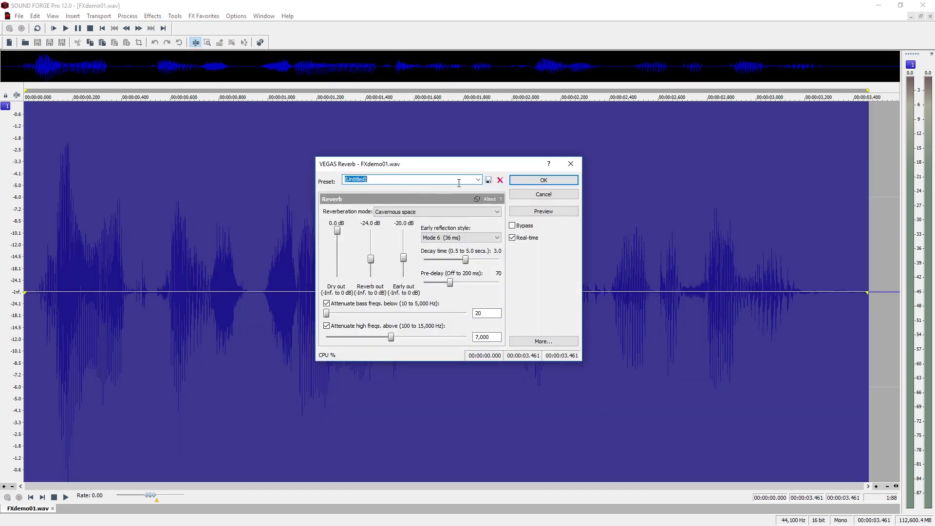
pyautogui.click(481, 180)
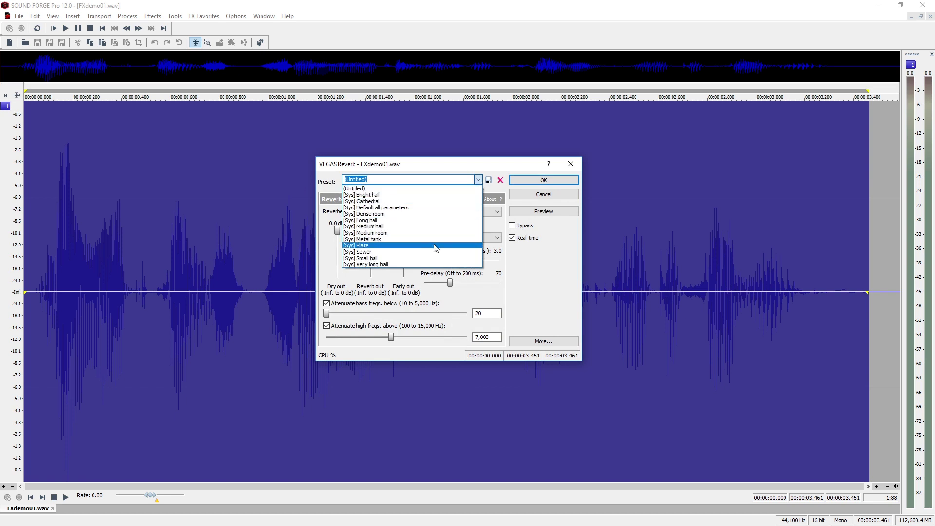
pyautogui.click(413, 258)
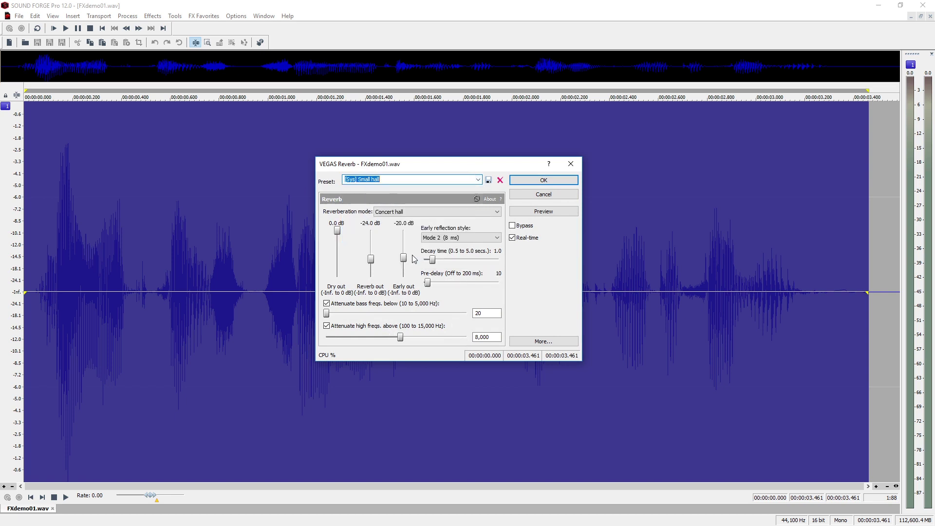
pyautogui.click(530, 213)
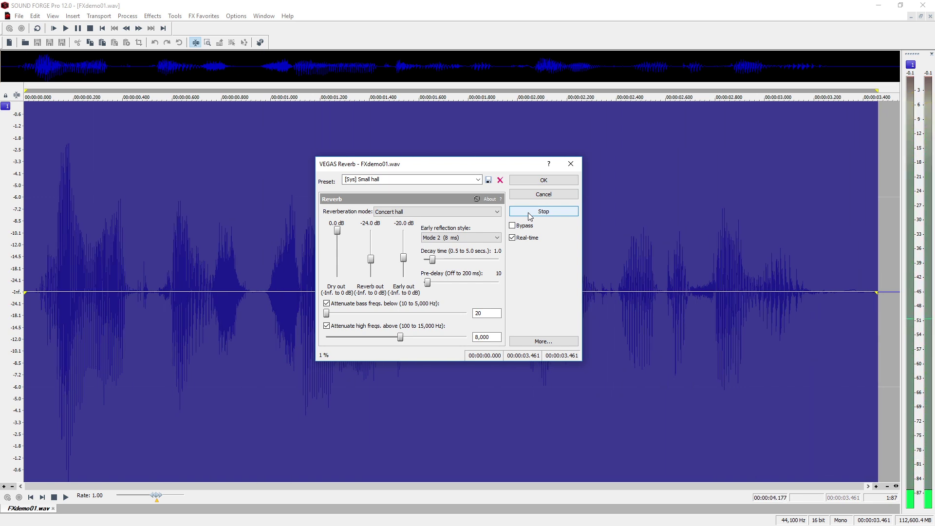
# Preview the Cathedral preset and apply it, extending the file to 6.461 seconds.
pyautogui.click(478, 180)
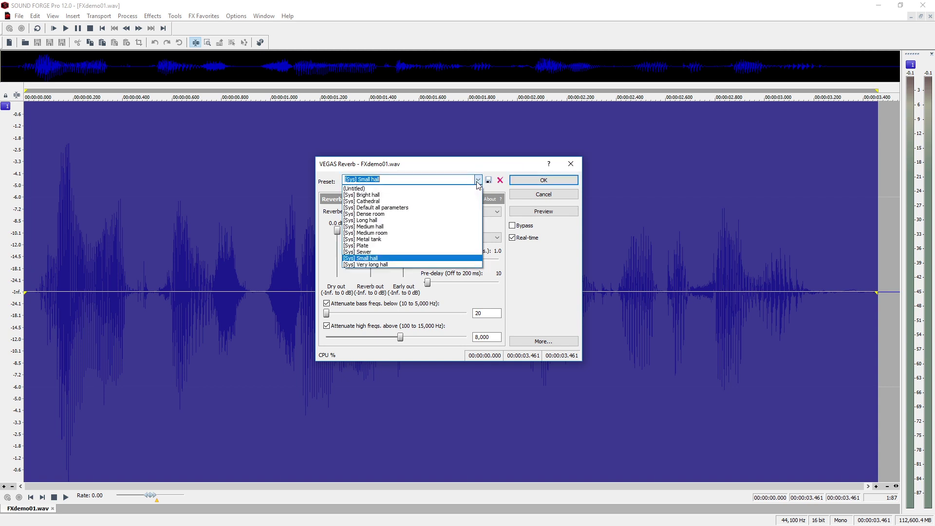
pyautogui.click(468, 201)
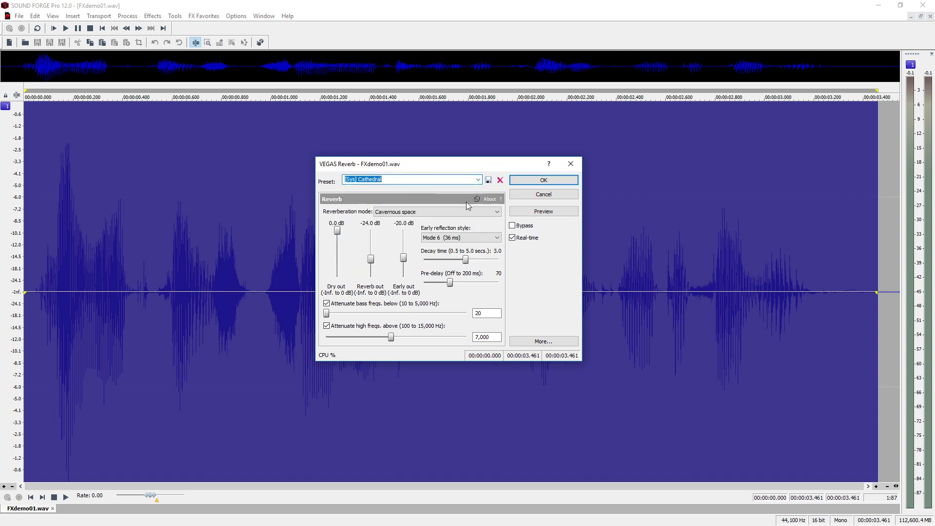
pyautogui.click(521, 213)
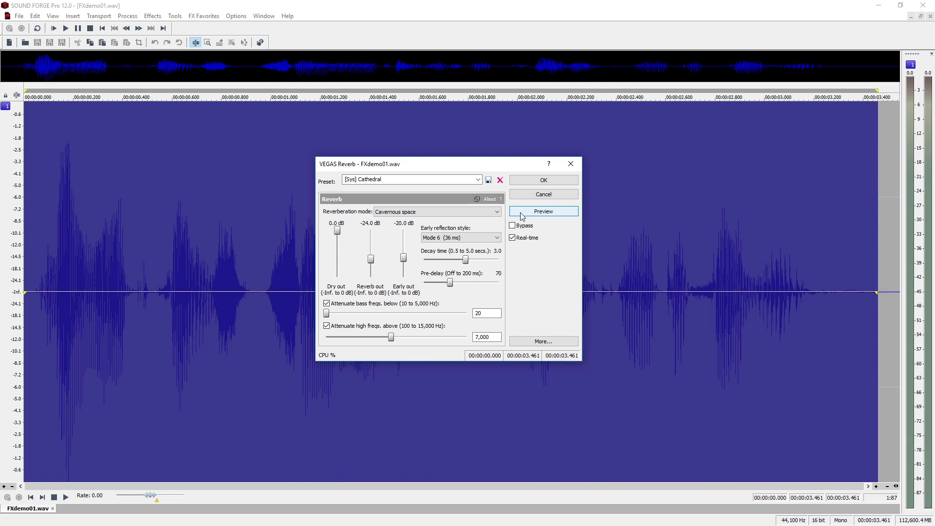
pyautogui.click(527, 181)
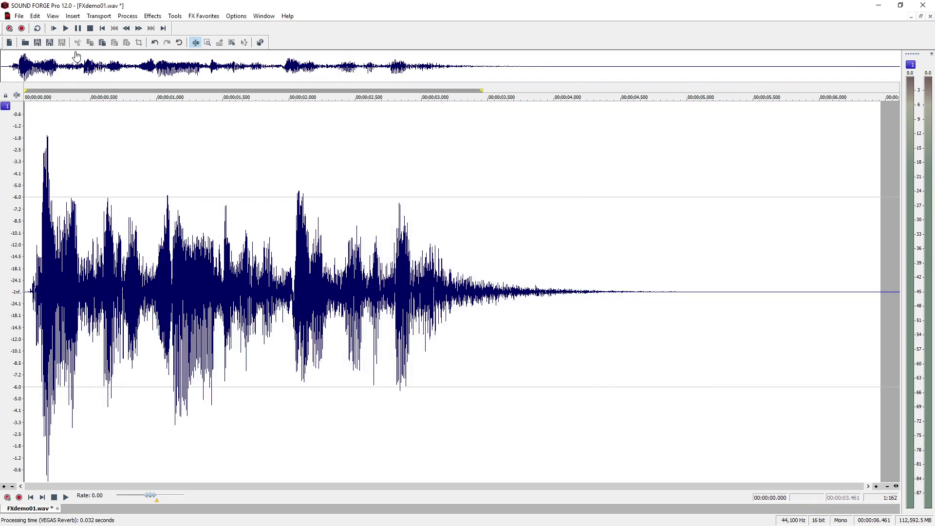
# Play the reverberated file, replay it from 2.953 s, then close it without saving.
pyautogui.click(65, 30)
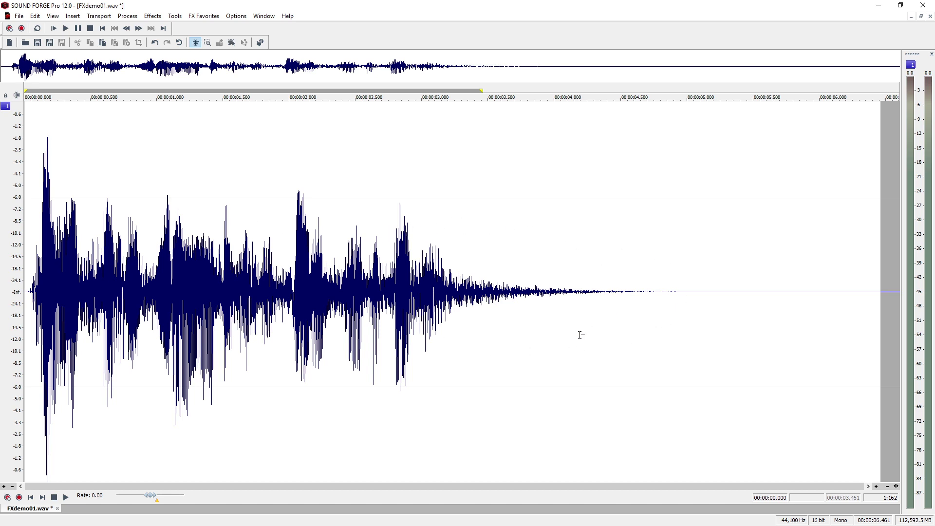
pyautogui.click(416, 286)
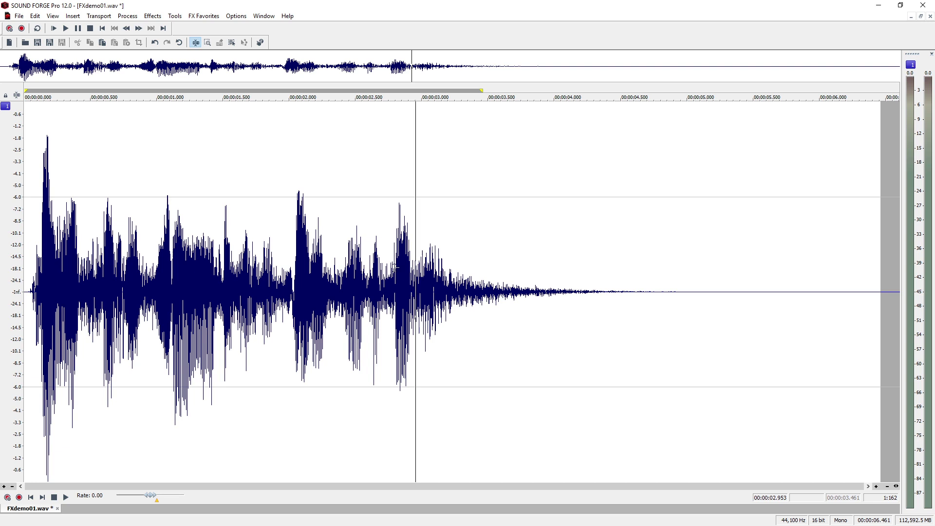
pyautogui.click(67, 30)
pyautogui.click(930, 17)
pyautogui.click(489, 212)
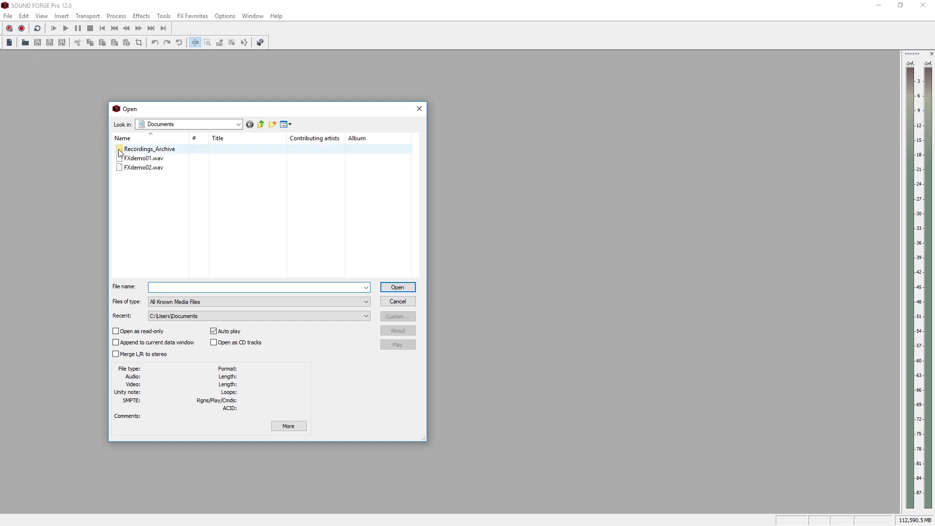
# Open and play FXdemo02.wav, then select and play the final word from 2.835 to 3.664 s.
pyautogui.click(130, 167)
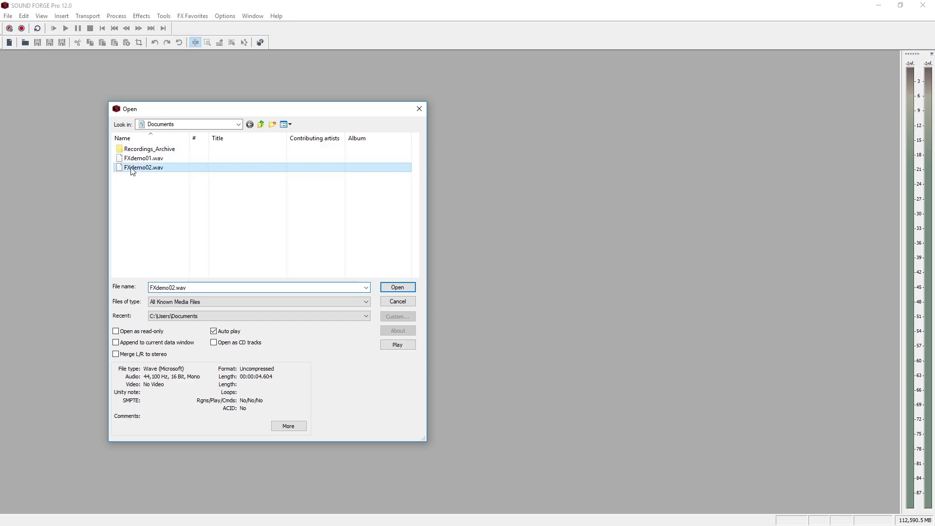
pyautogui.click(398, 289)
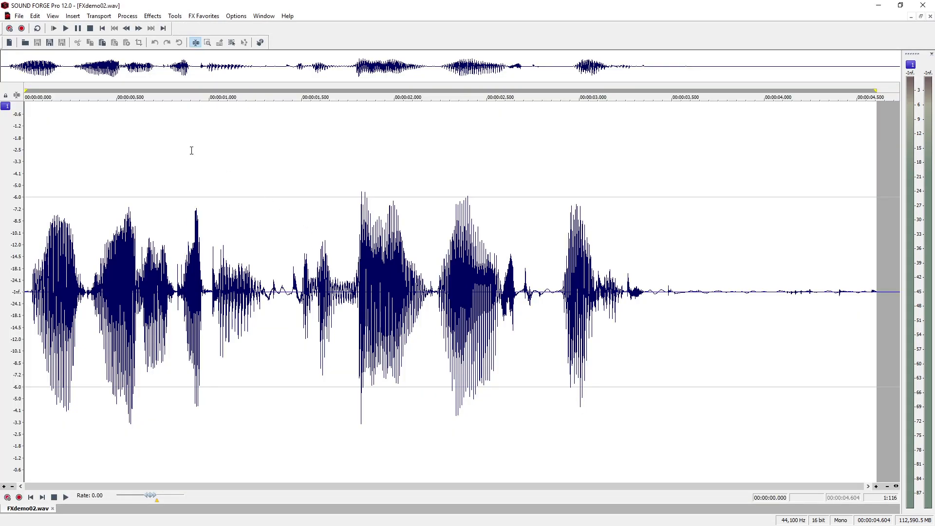
pyautogui.click(67, 29)
pyautogui.moveTo(549, 288); pyautogui.dragTo(701, 299)
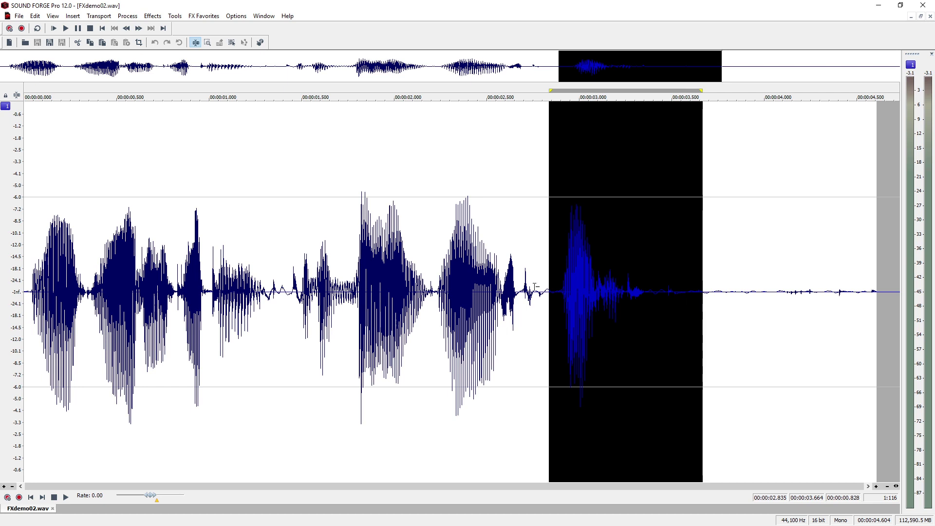
pyautogui.click(65, 28)
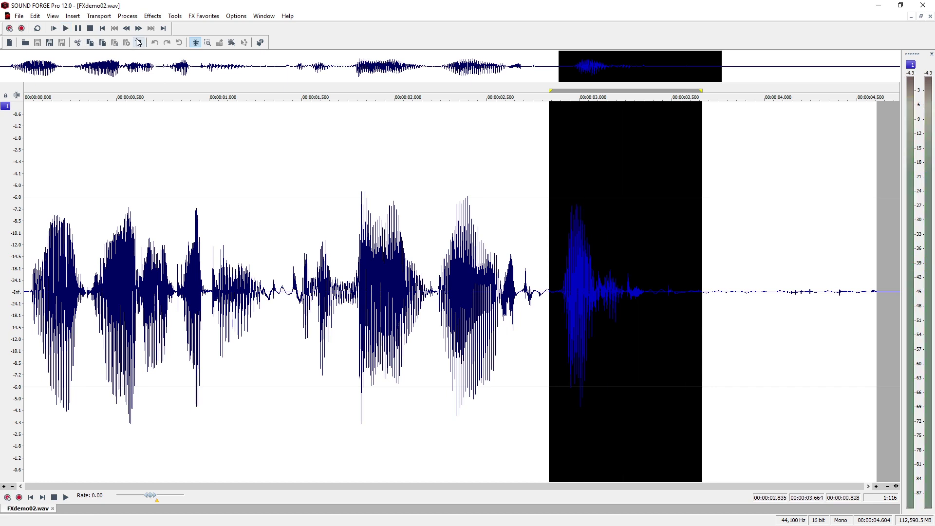
# Set VEGAS Simple Delay to a 0.250 s delay, preview it, and apply it to the final word.
pyautogui.click(152, 18)
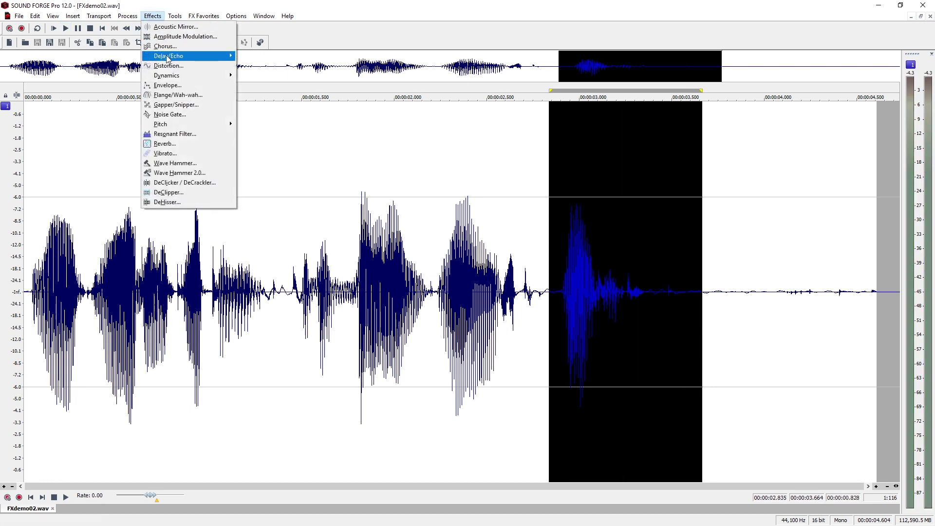
pyautogui.moveTo(167, 58)
pyautogui.click(256, 65)
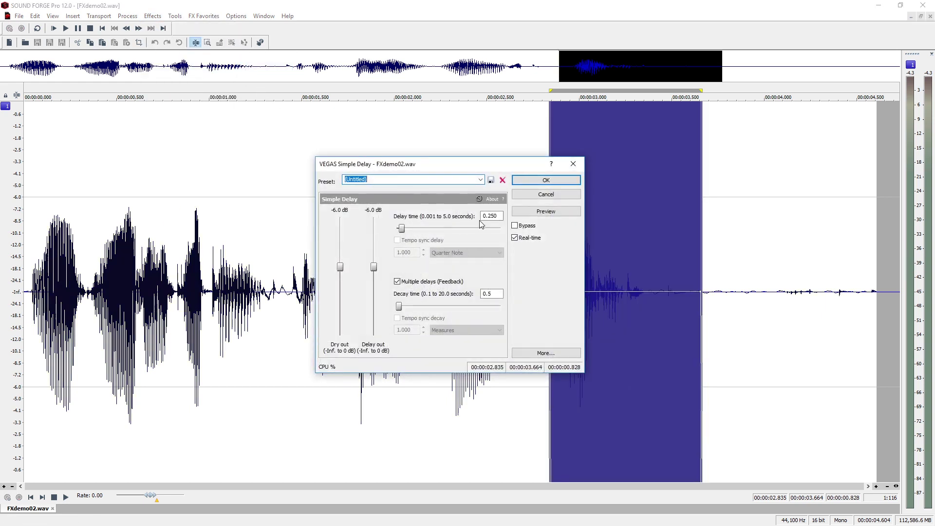
pyautogui.moveTo(487, 217); pyautogui.dragTo(494, 217)
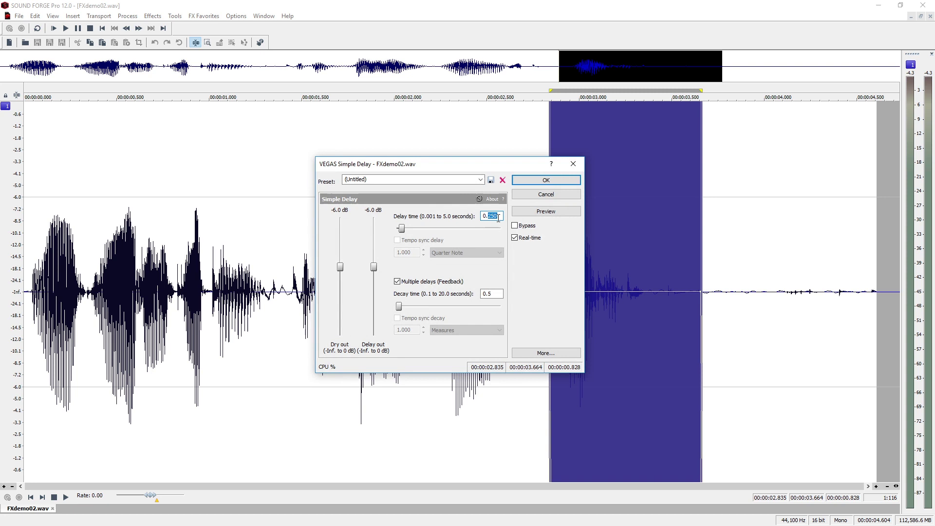
pyautogui.click(537, 213)
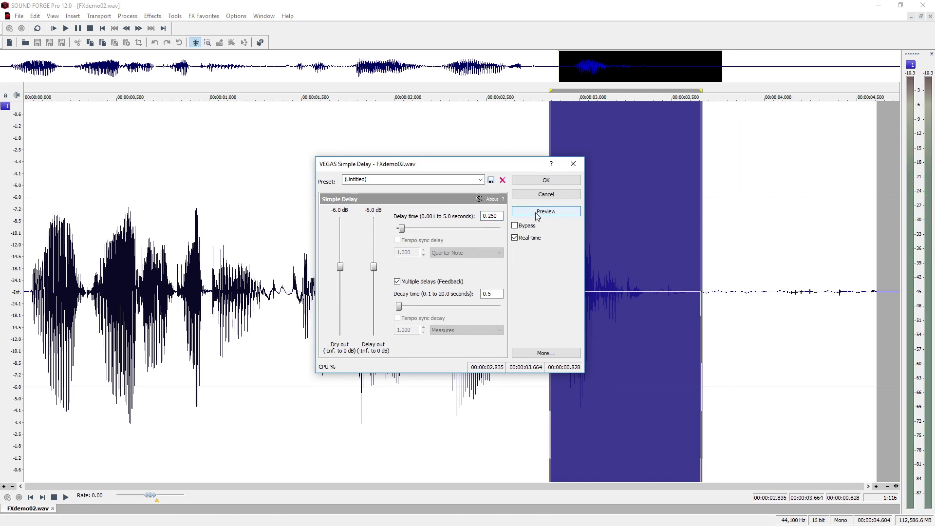
pyautogui.click(545, 180)
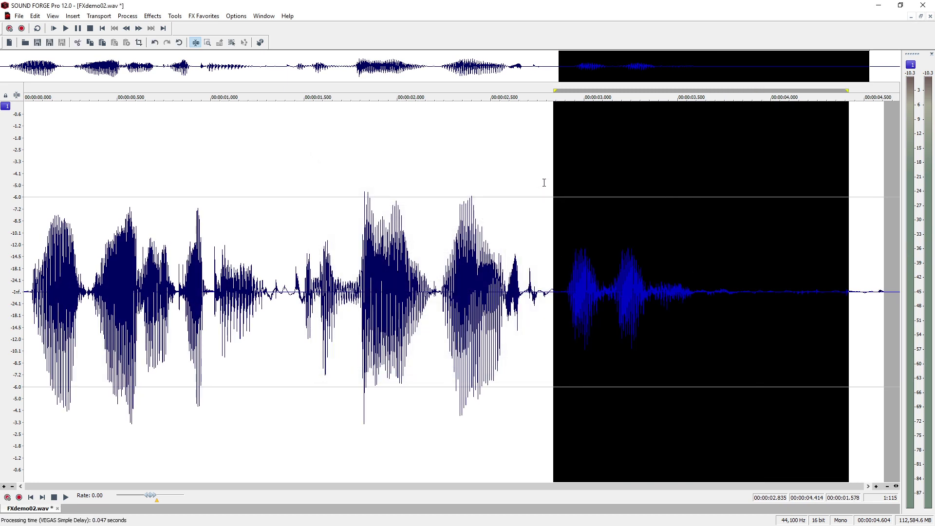
# Deselect, play the whole echoed FXdemo02.wav, and close it without saving.
pyautogui.click(25, 210)
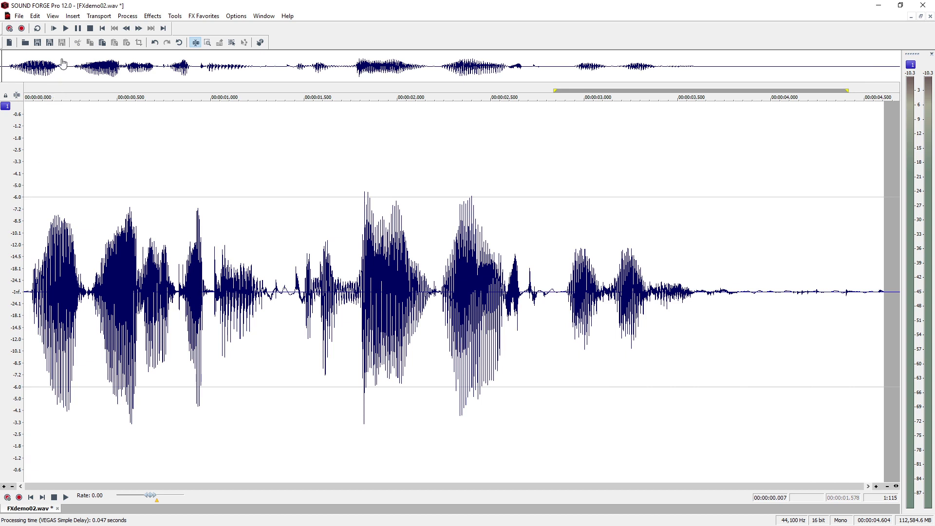
pyautogui.click(65, 28)
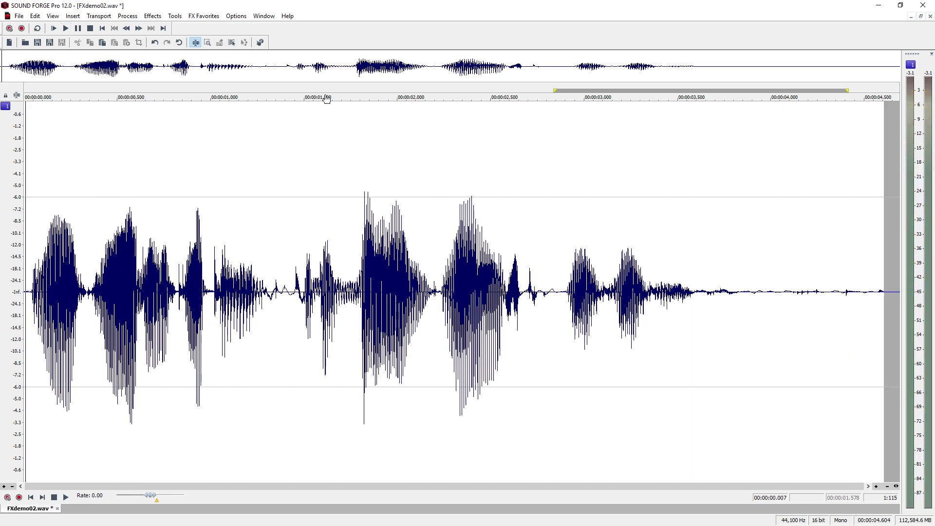
pyautogui.click(930, 16)
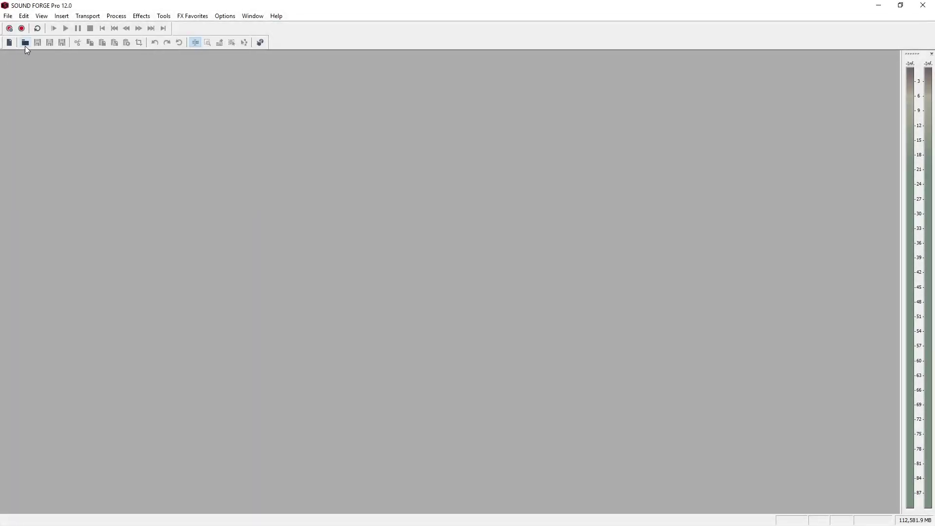
# Reopen the unprocessed FXdemo01.wav from the Documents folder.
pyautogui.click(25, 44)
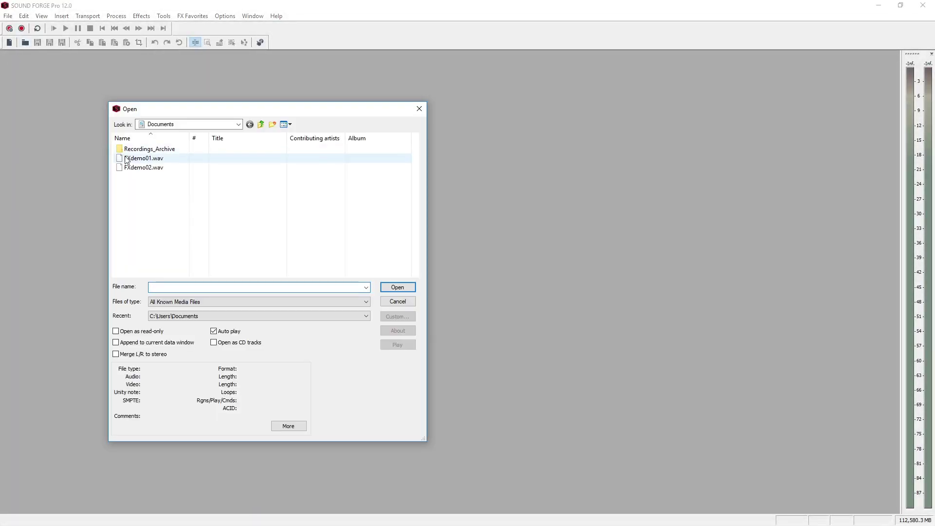
pyautogui.click(146, 159)
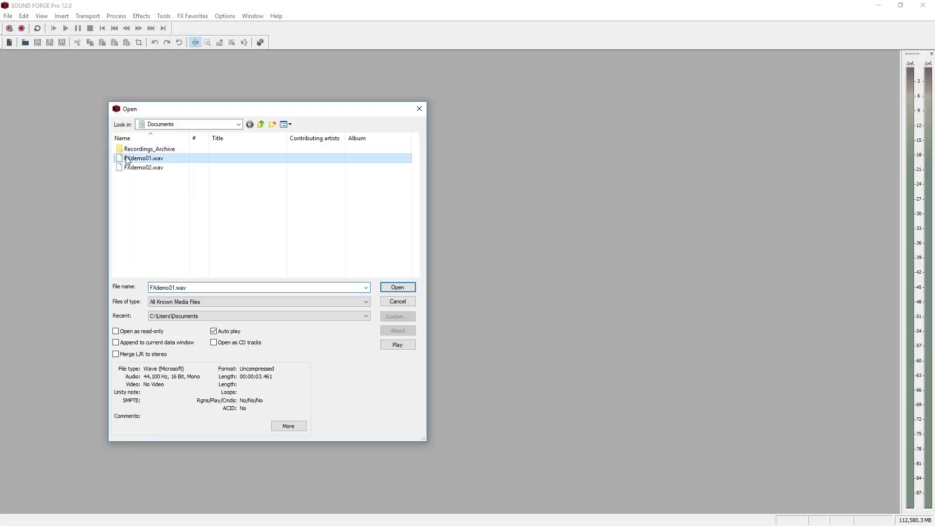
pyautogui.click(396, 287)
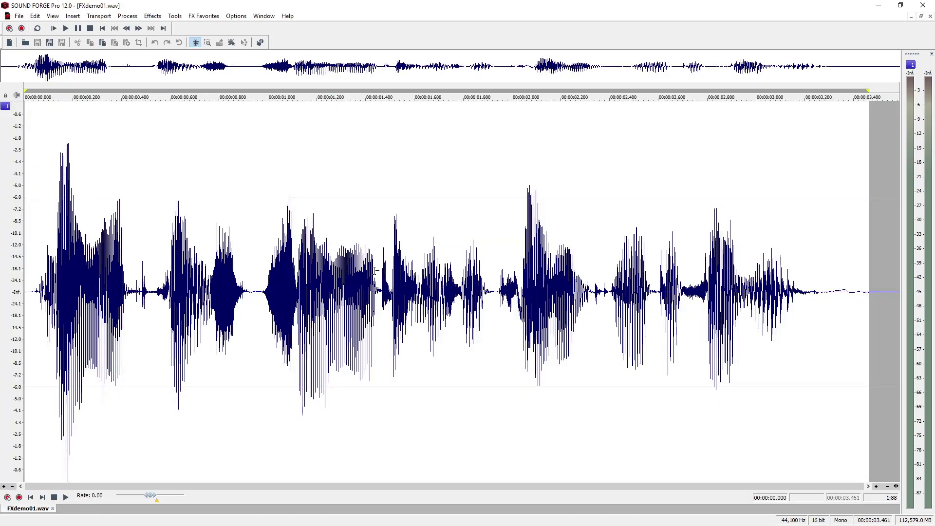
pyautogui.click(205, 16)
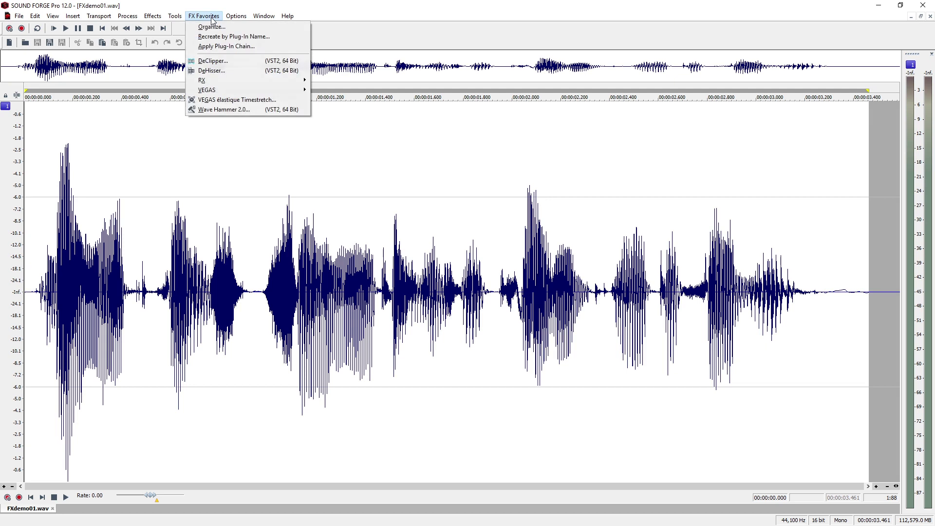
# Start a plug-in chain and add VEGAS Chorus, VEGAS Pitch Shift and VEGAS Dither.
pyautogui.click(210, 46)
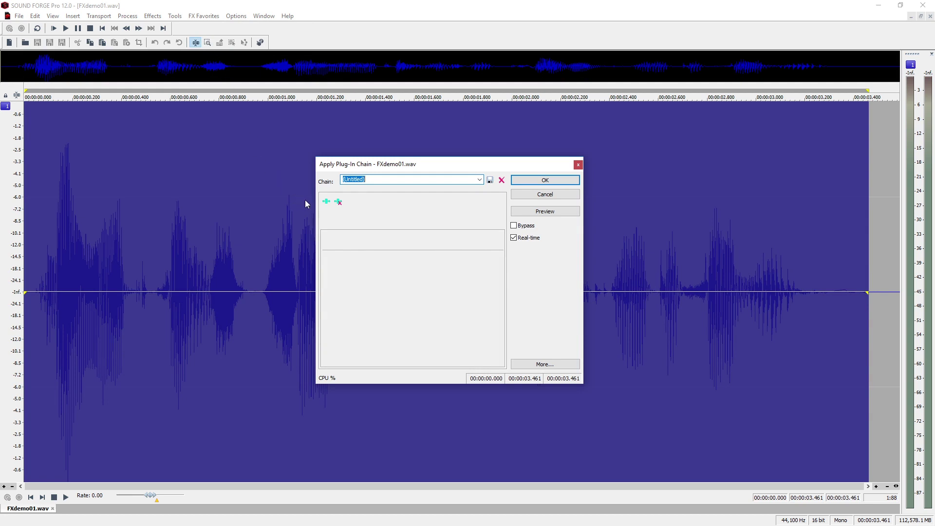
pyautogui.click(326, 202)
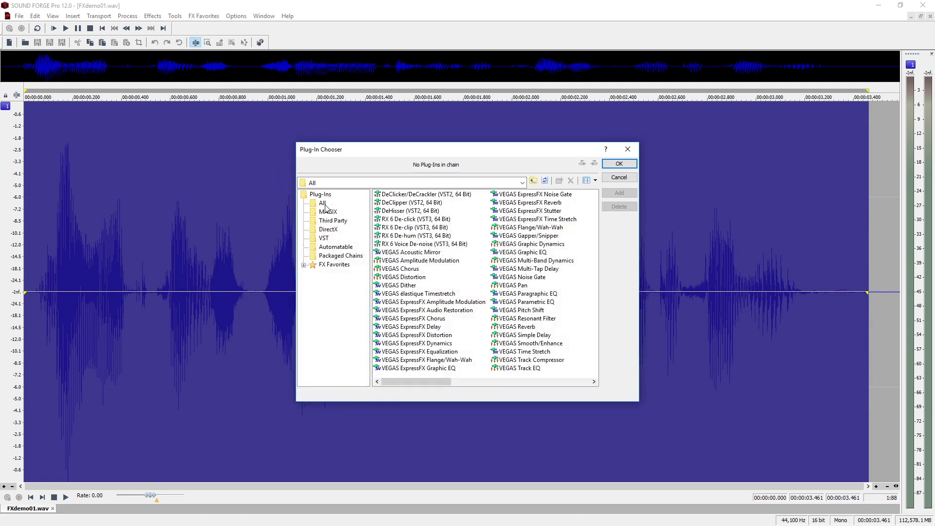
pyautogui.click(394, 271)
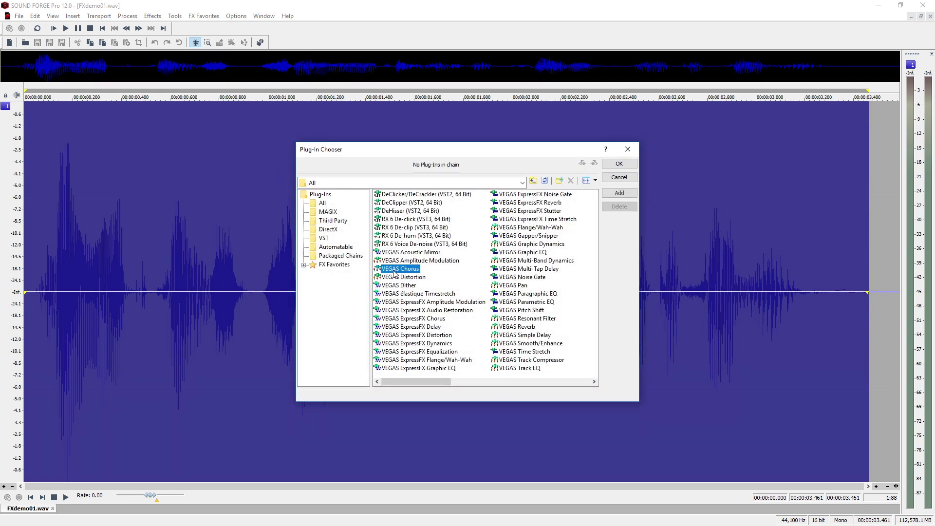
pyautogui.click(619, 193)
pyautogui.click(535, 310)
pyautogui.click(622, 195)
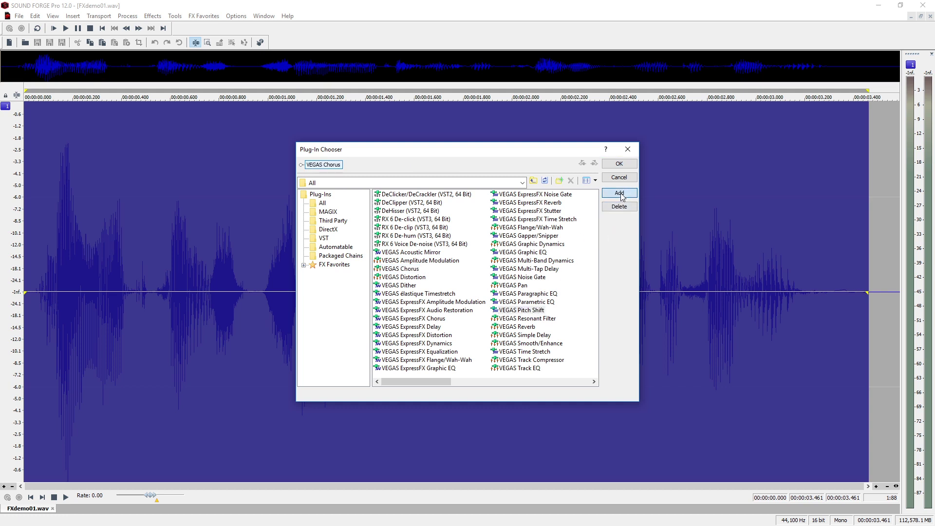
pyautogui.click(422, 286)
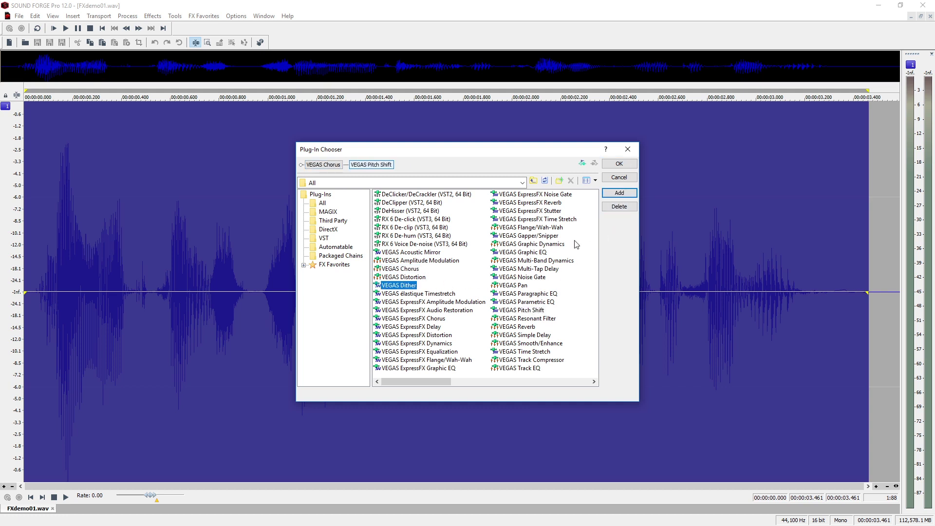
pyautogui.click(620, 193)
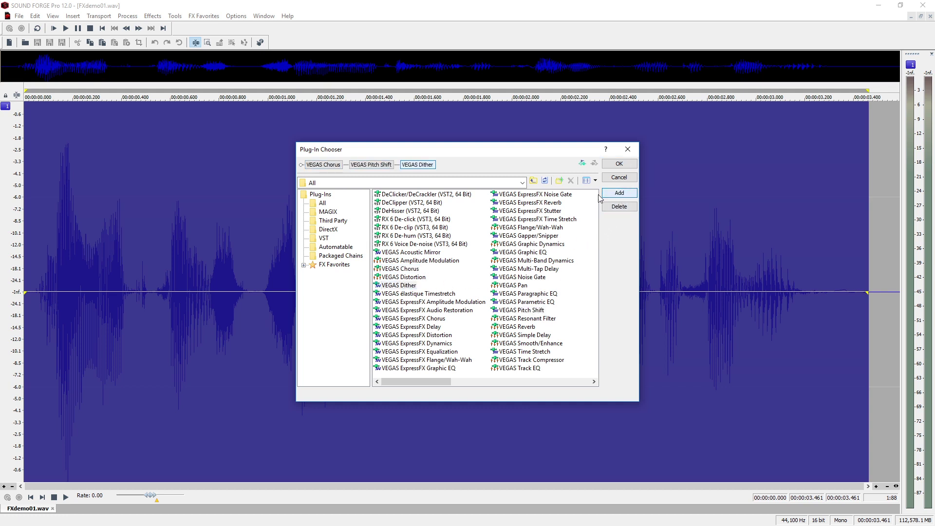
# Reorder the chain to Dither, Pitch Shift, Chorus.
pyautogui.click(385, 166)
pyautogui.moveTo(404, 169); pyautogui.dragTo(437, 171)
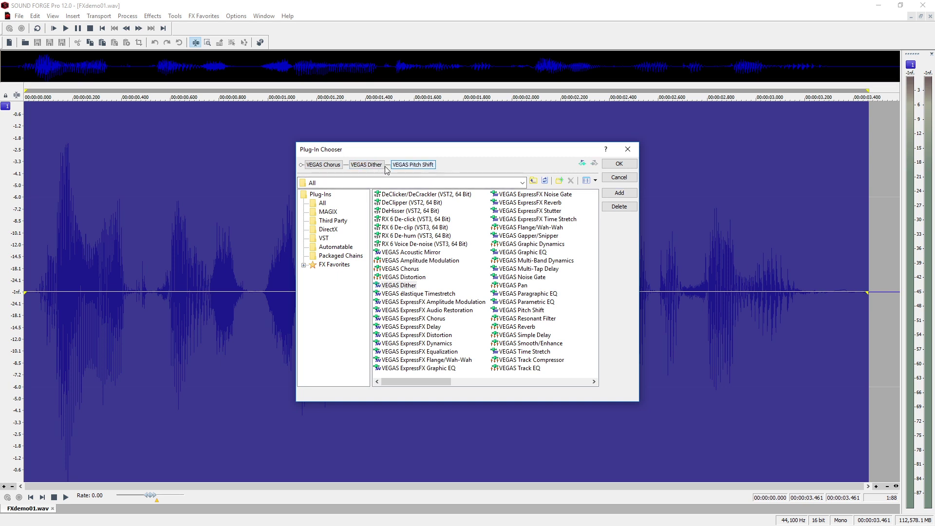
pyautogui.moveTo(336, 168); pyautogui.dragTo(431, 169)
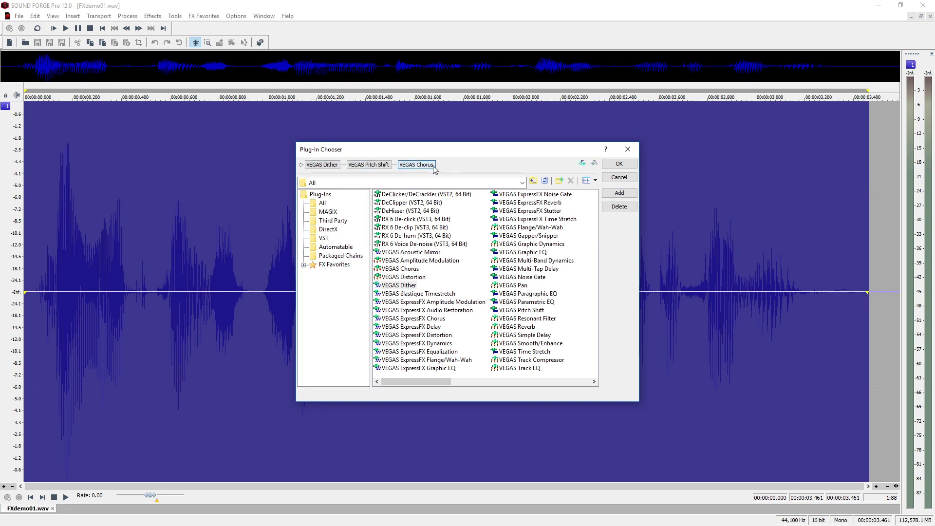
# Confirm the chain and set the VEGAS Dither stage to 8 bit quantization depth.
pyautogui.click(612, 166)
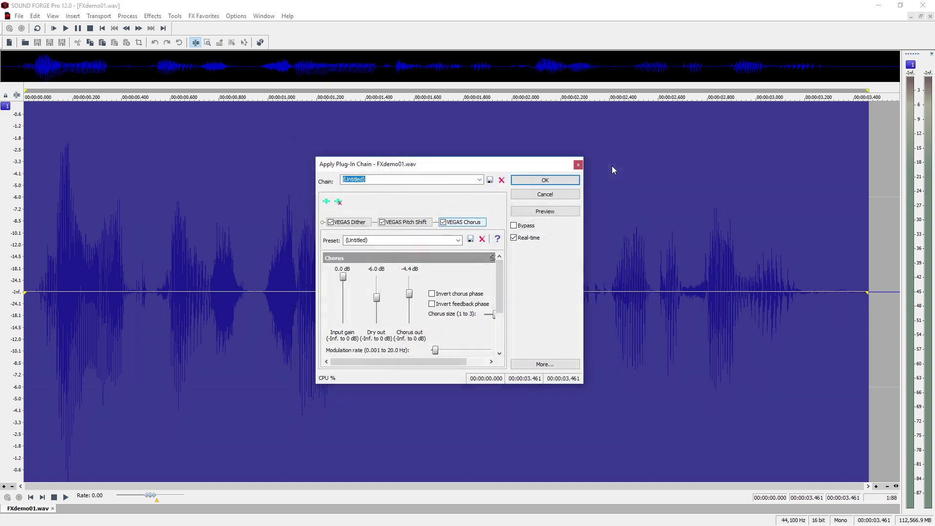
pyautogui.moveTo(583, 383); pyautogui.dragTo(638, 383)
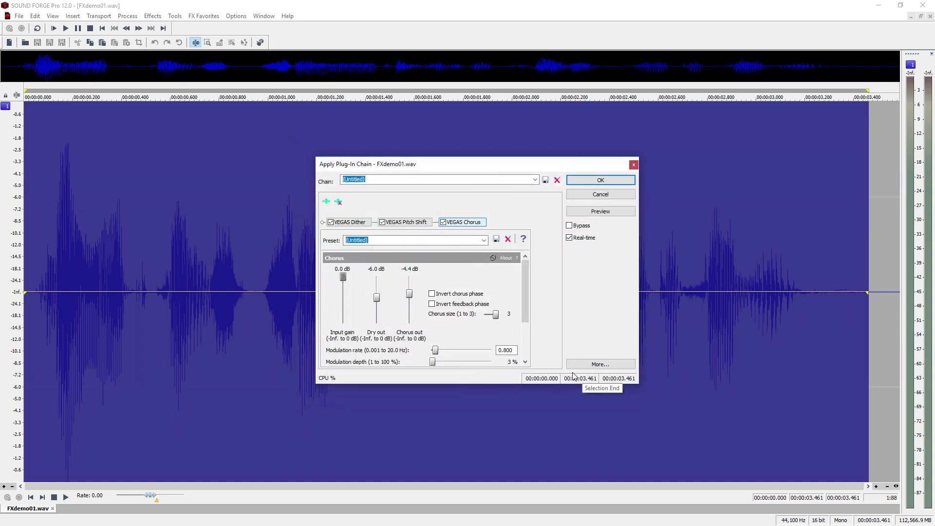
pyautogui.click(406, 222)
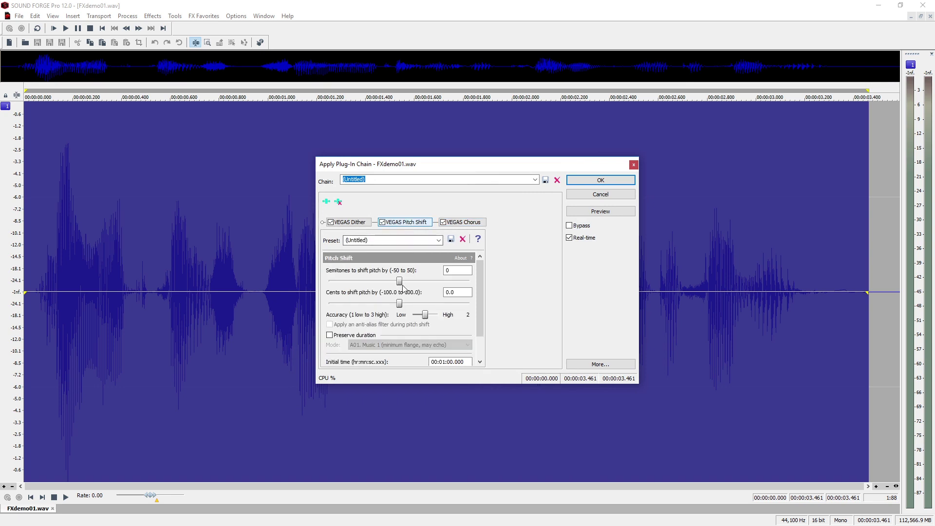
pyautogui.click(349, 222)
pyautogui.click(436, 271)
pyautogui.click(429, 278)
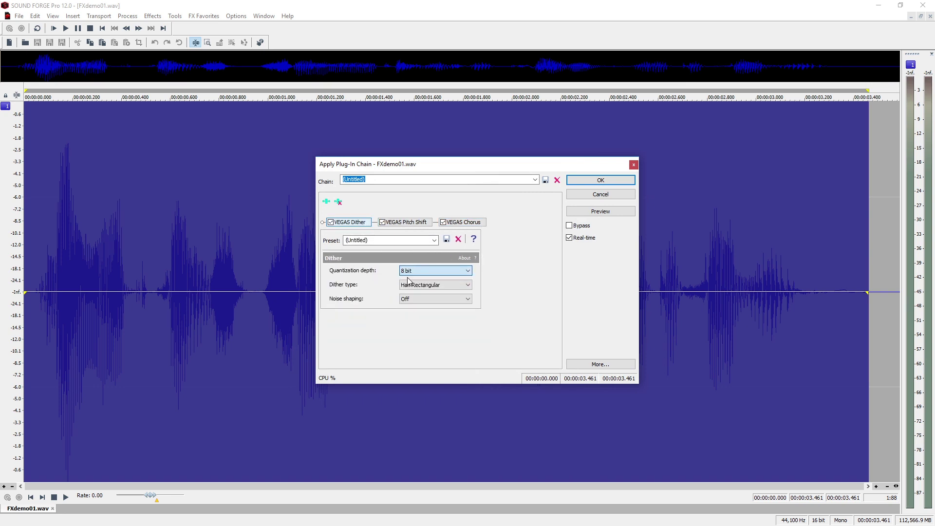